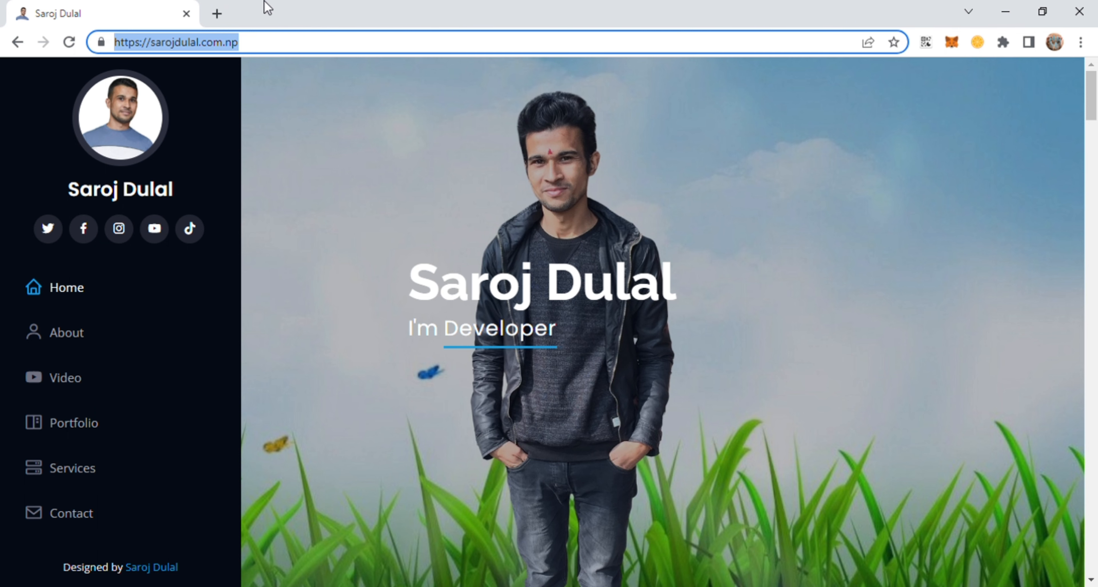
- Open a new Chrome tab and go to register.com.np from the address-bar suggestion
click(217, 15)
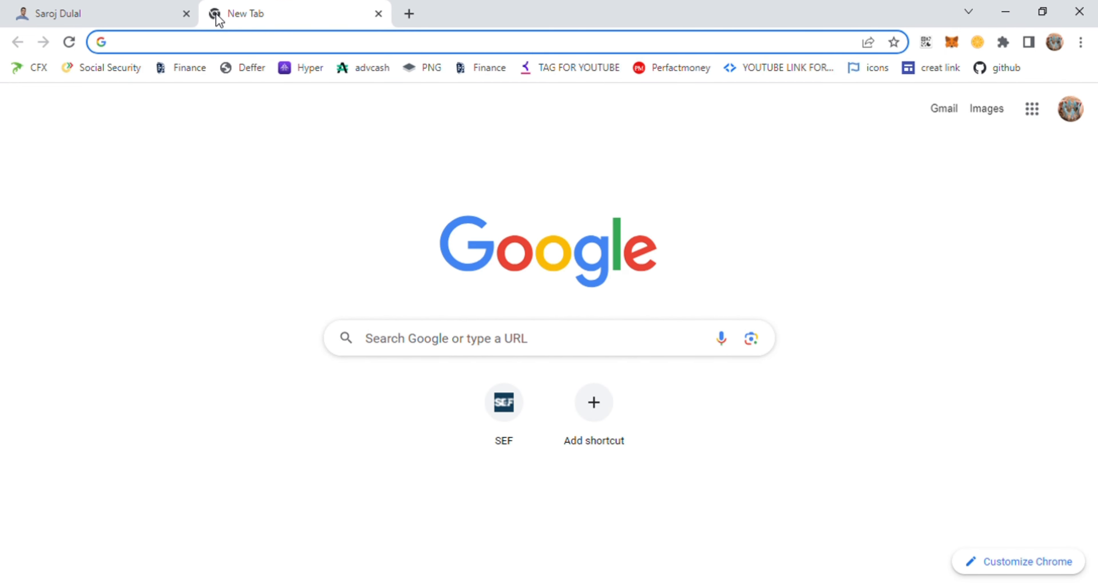
text(register.com.np)
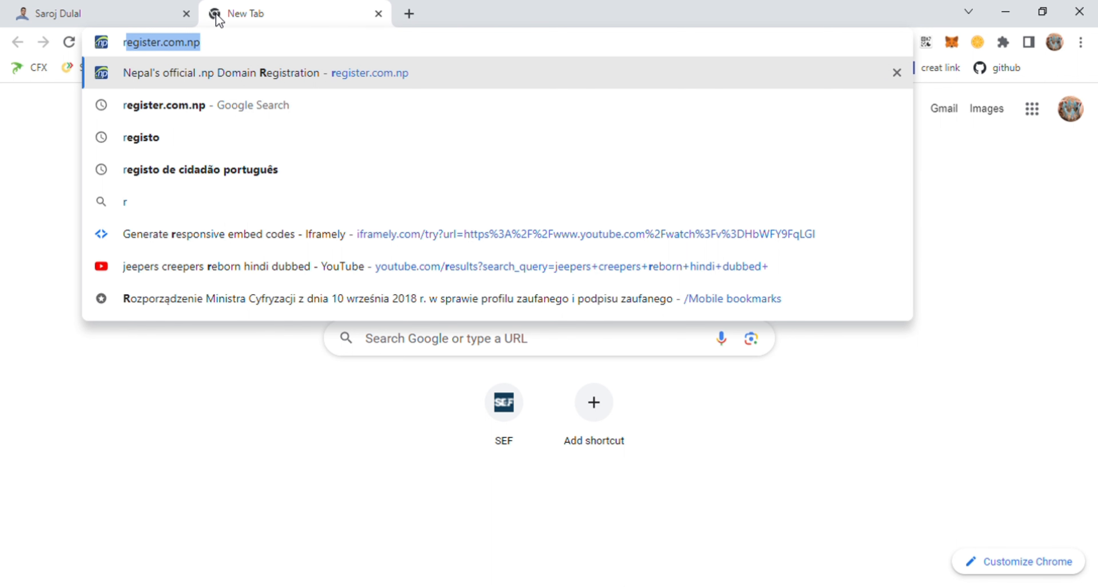
key(Return)
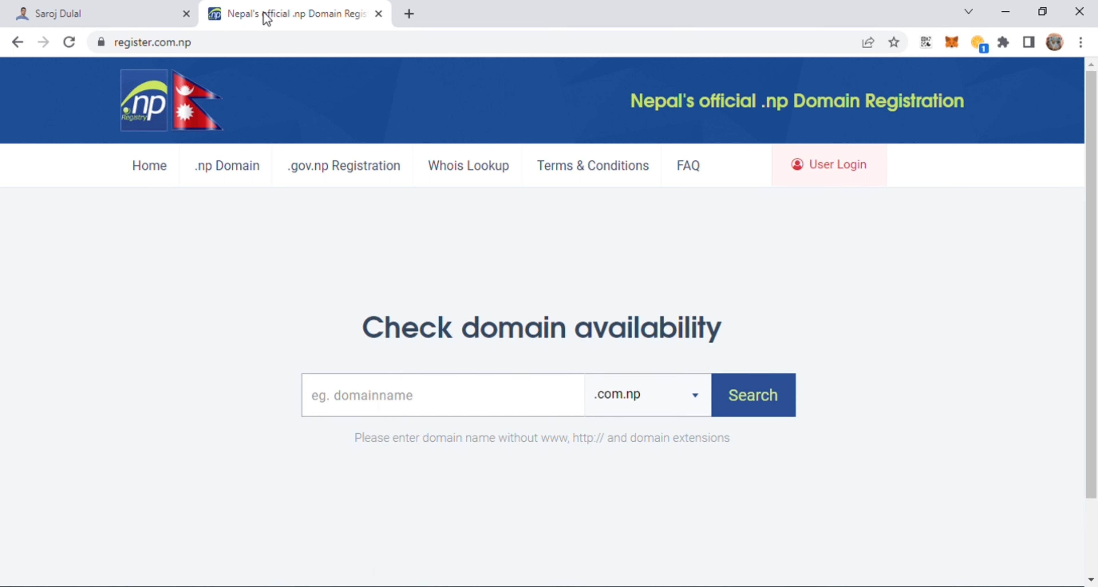
- Look over the Create user form, then return to Sign in with the saved email and password filled
click(840, 170)
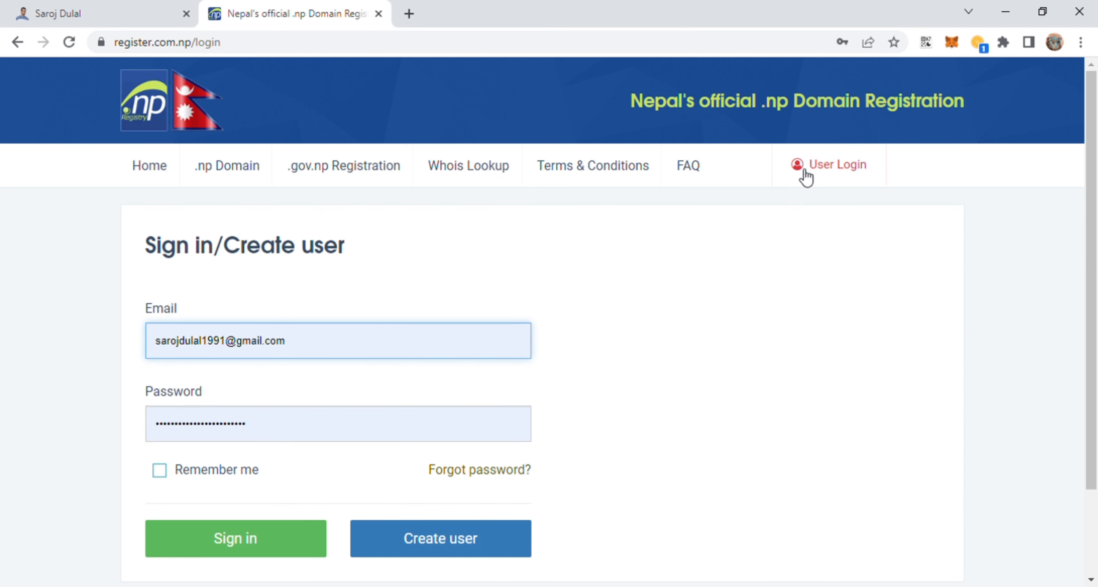
click(480, 540)
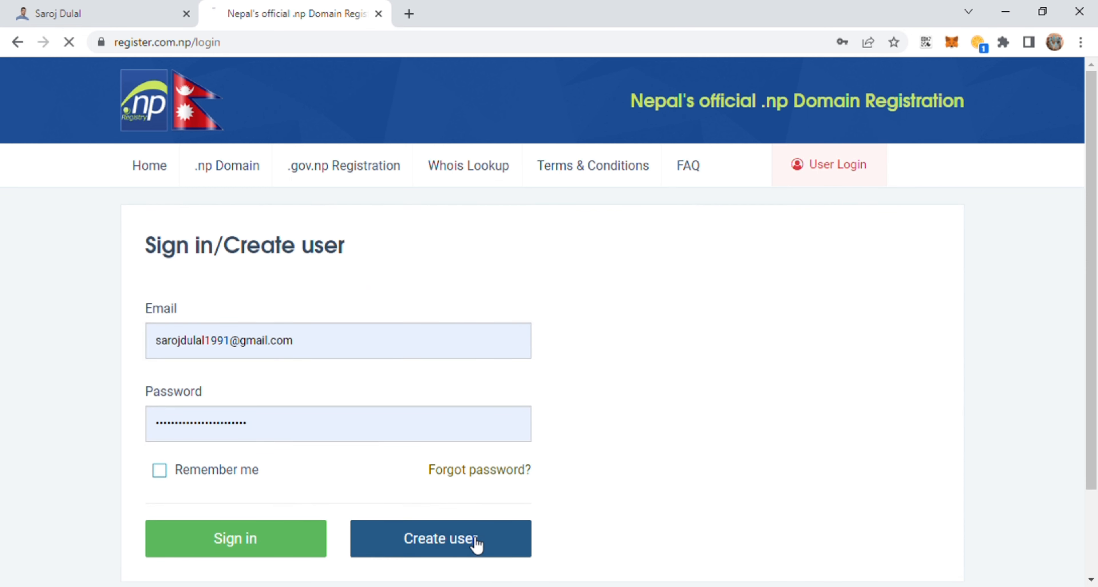
drag(1097, 232, 1097, 371)
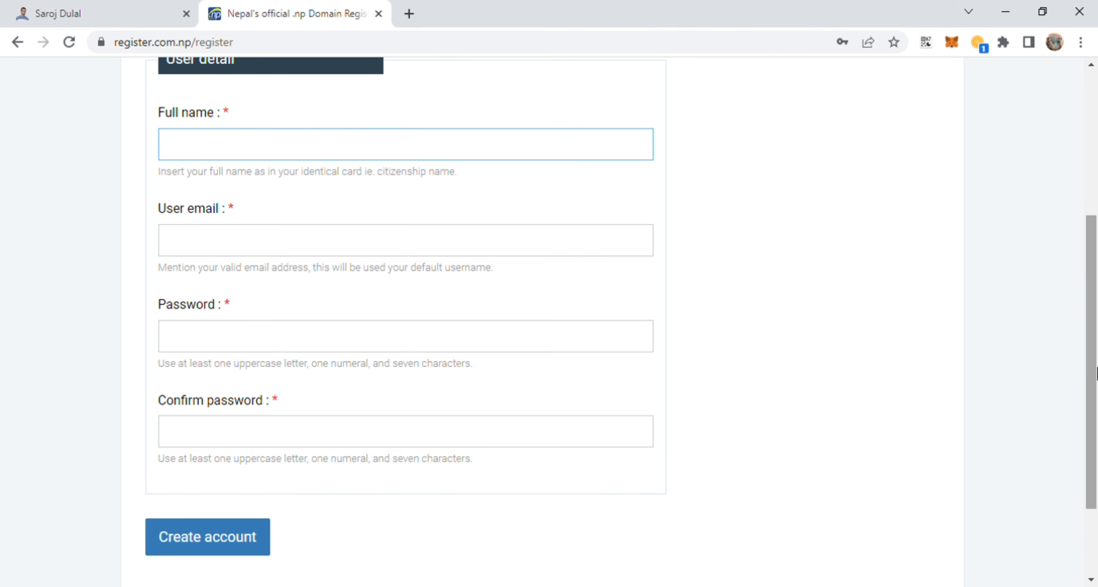
drag(1097, 372, 1097, 227)
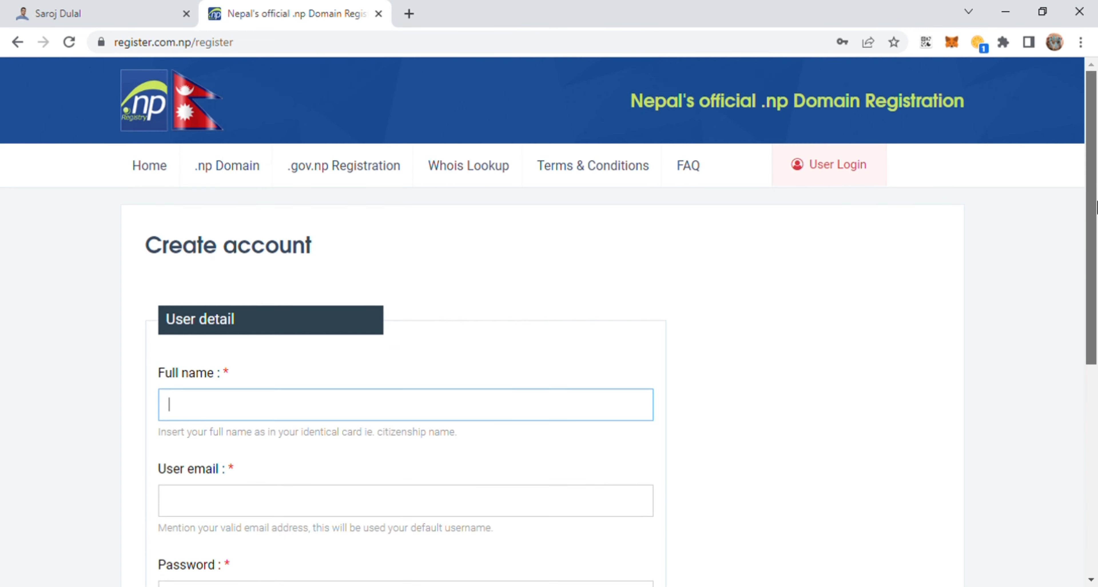
click(830, 167)
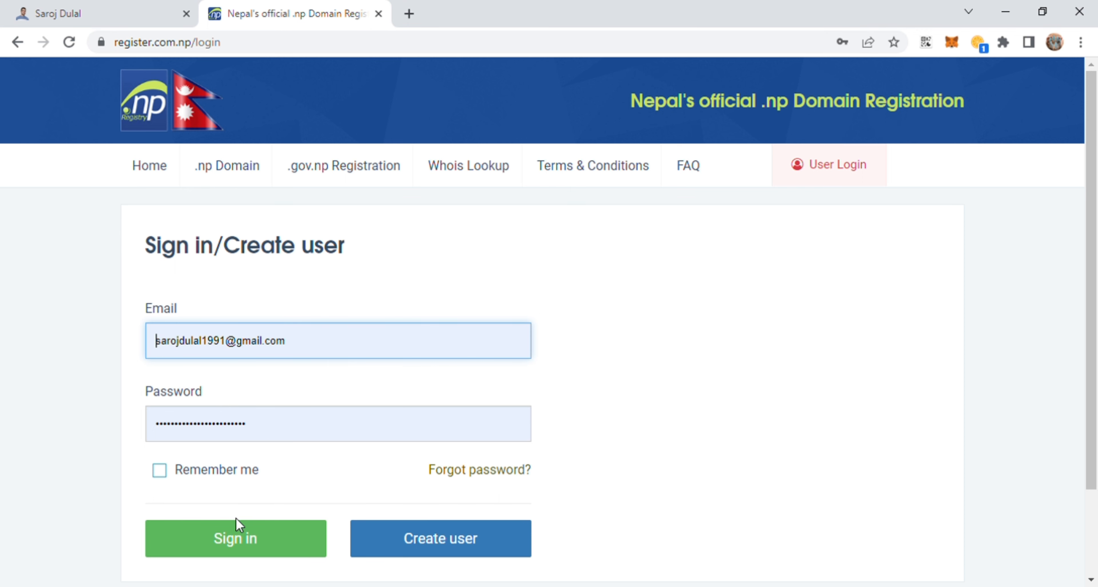
- Sign in with the saved credentials and place the cursor in the Apply new domain search field
click(239, 546)
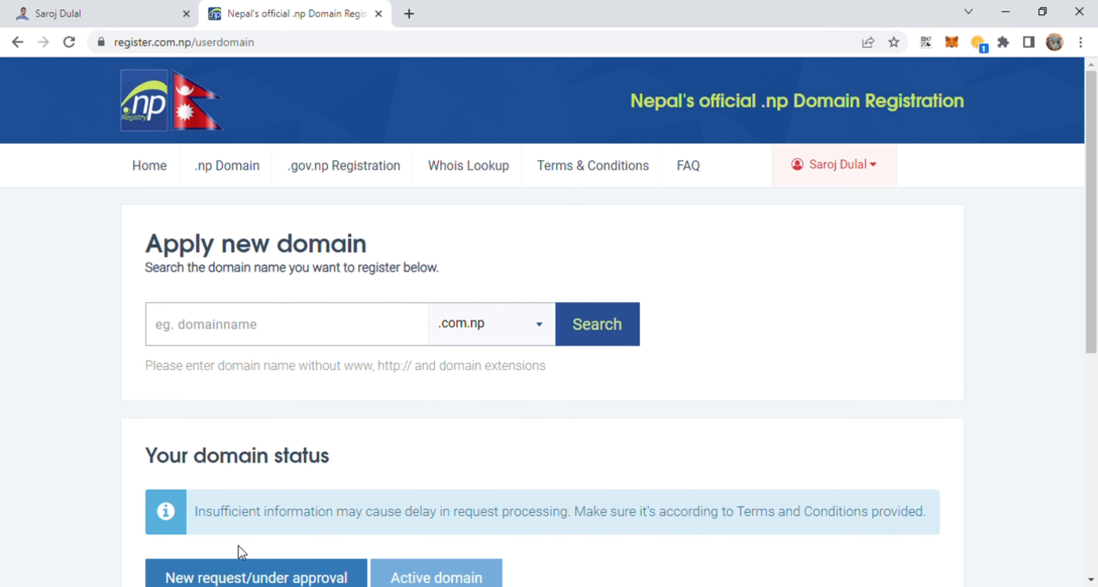
drag(1096, 277, 1096, 301)
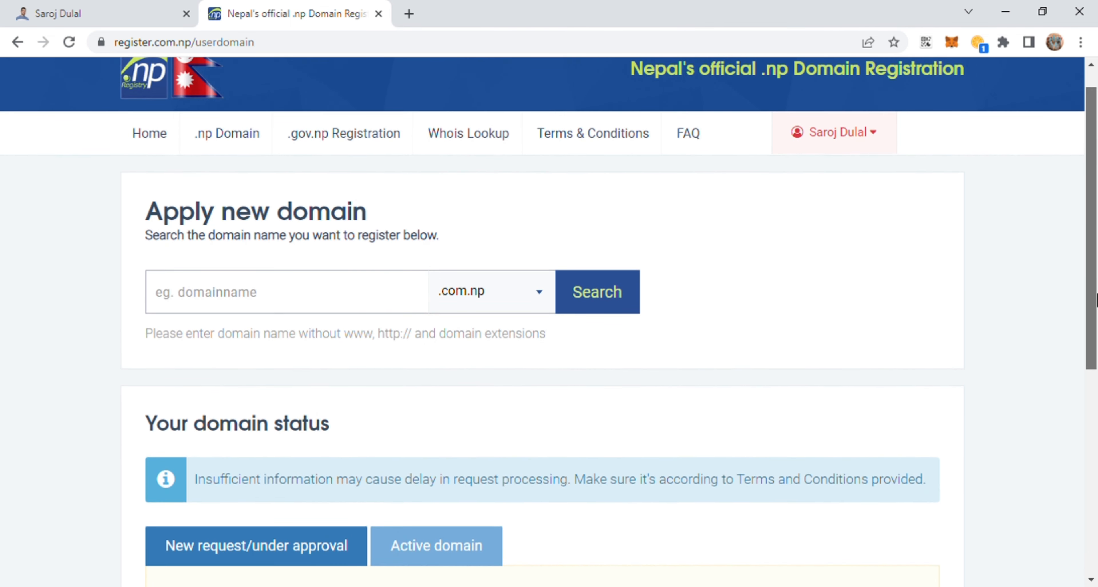
click(203, 296)
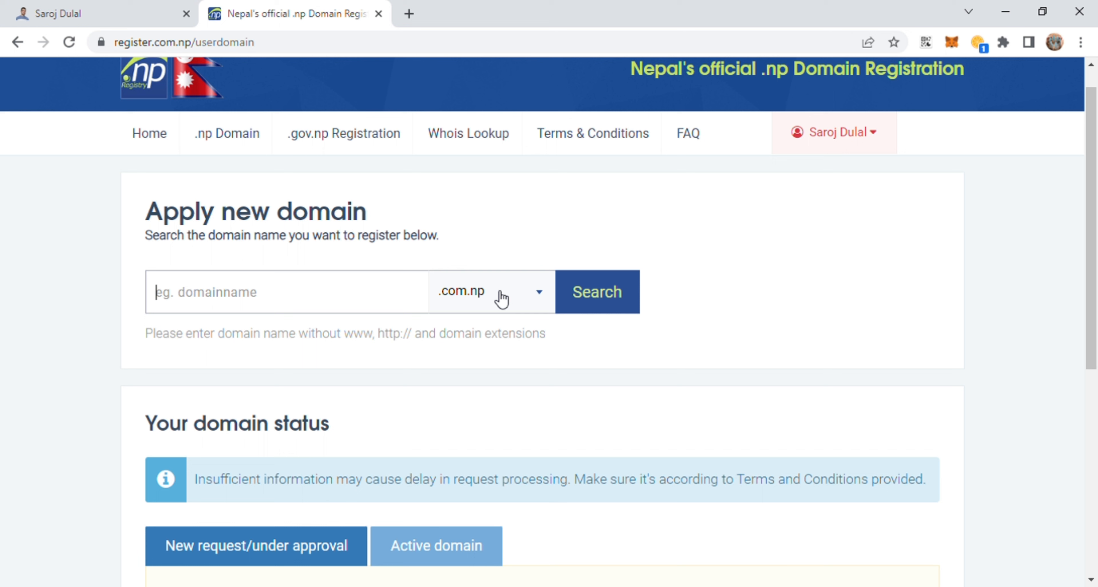
- Search for saroj.com.np, which turns out to be already taken
text(saroj)
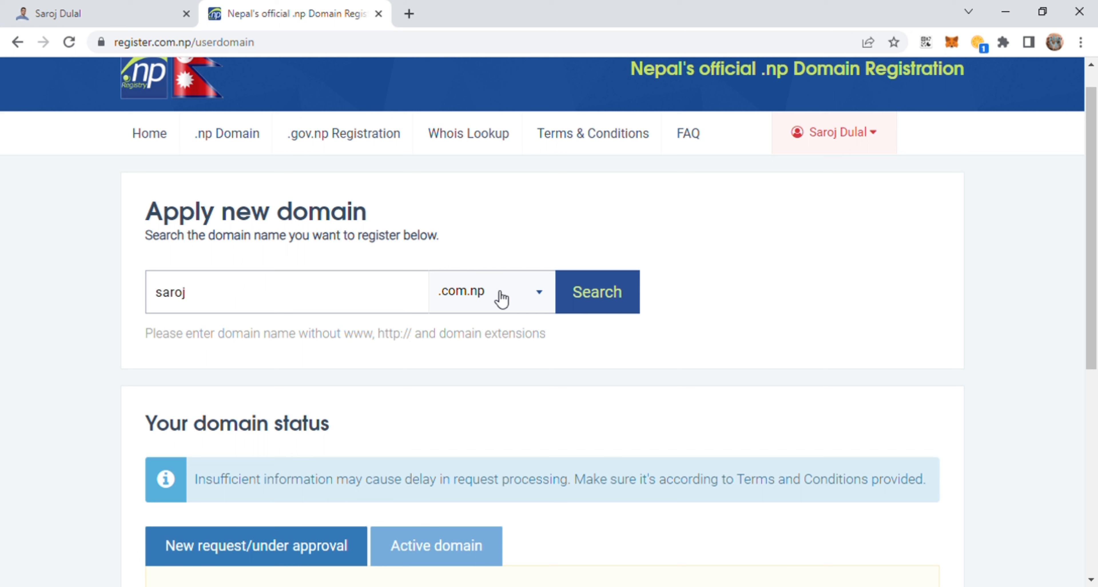
click(603, 298)
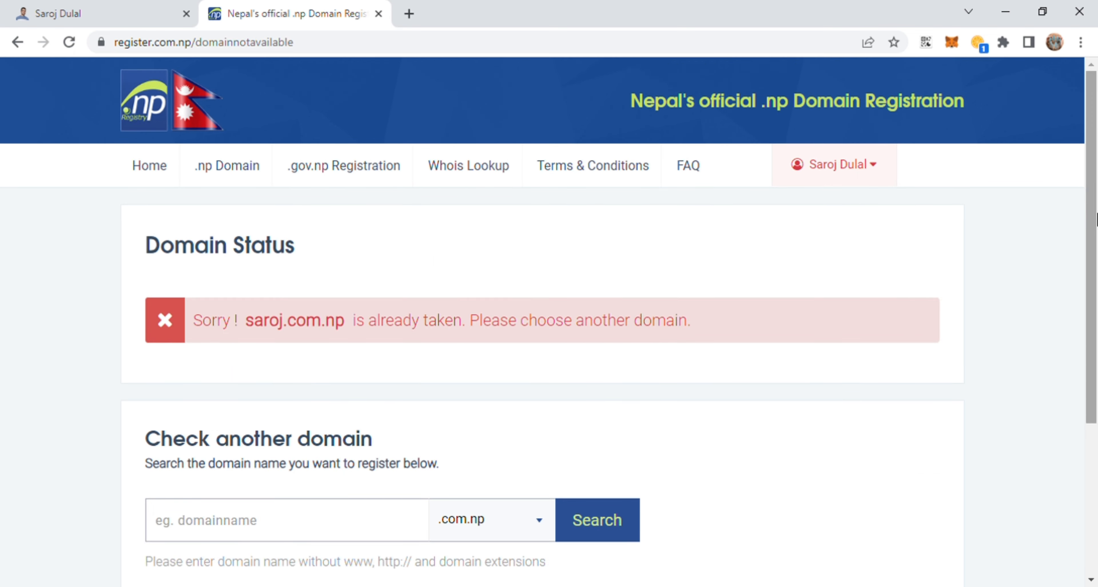
drag(1096, 217, 1095, 317)
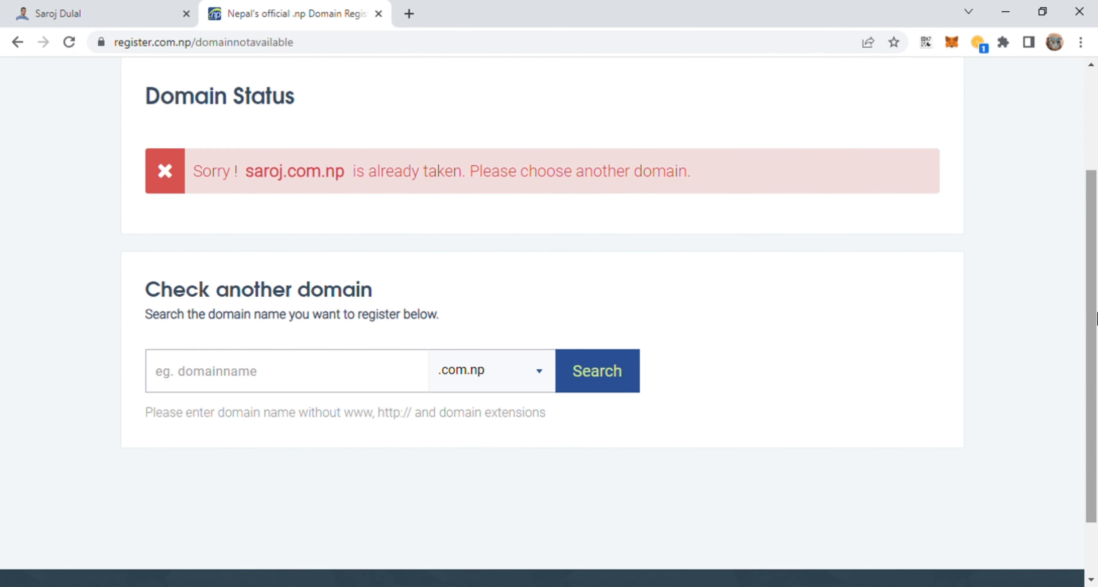
- Check dulalsaroj.com.np instead, which is available for registration
click(254, 384)
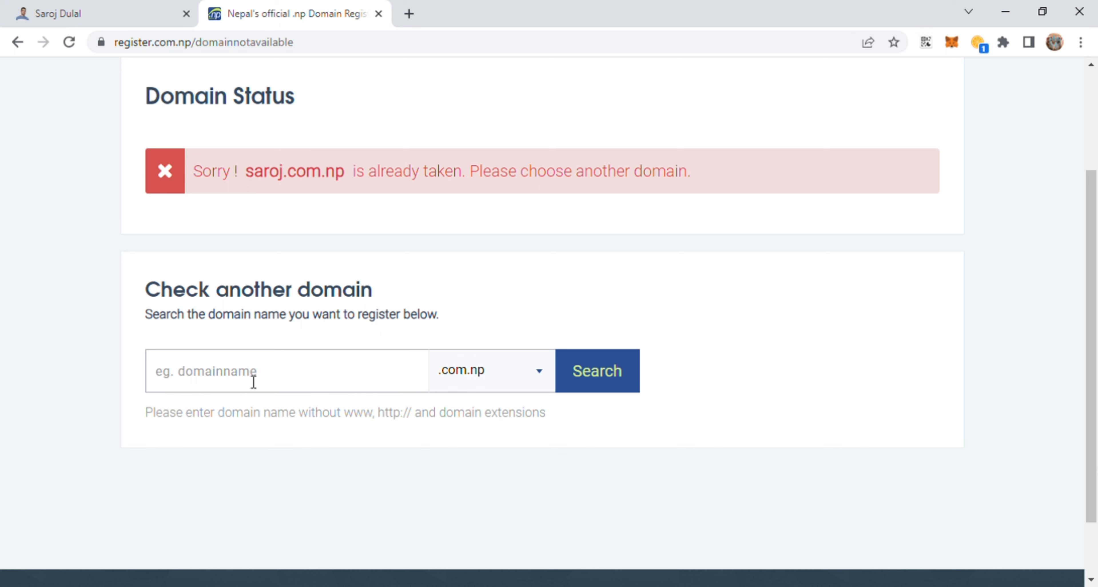
text(du)
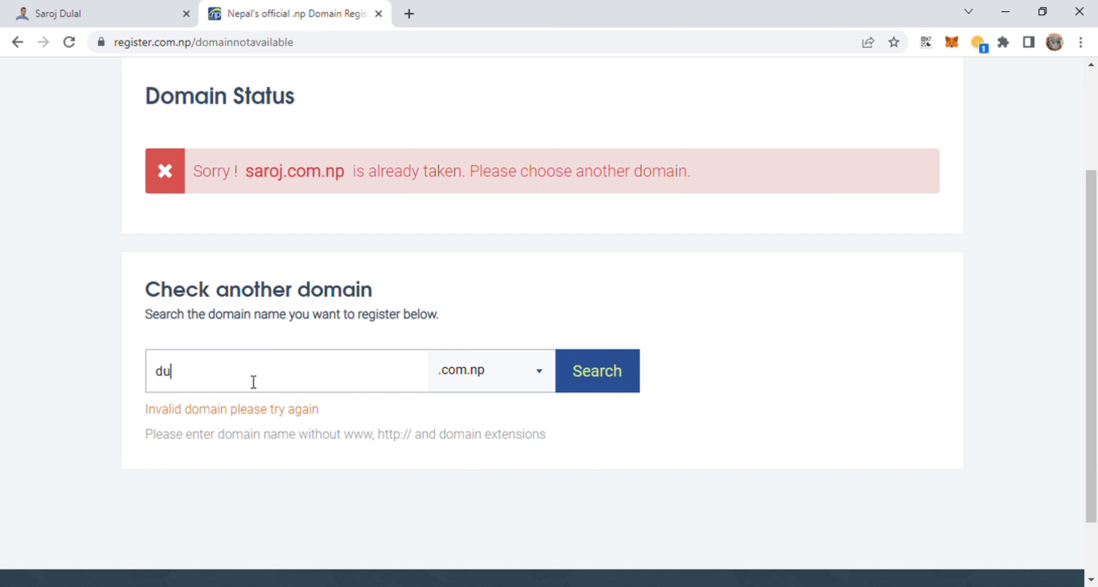
text(lalsaroj)
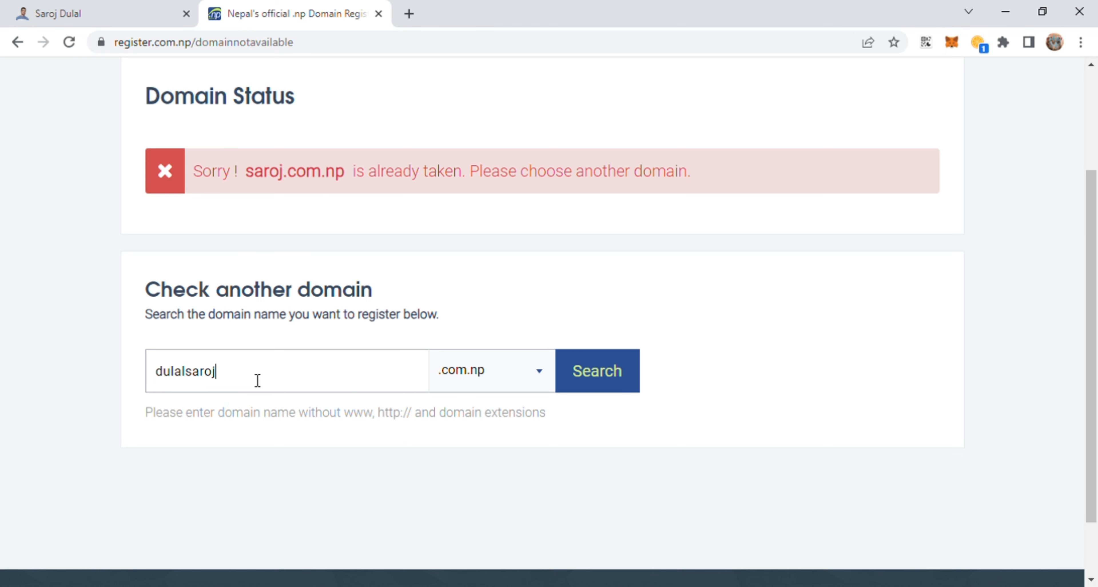
click(619, 381)
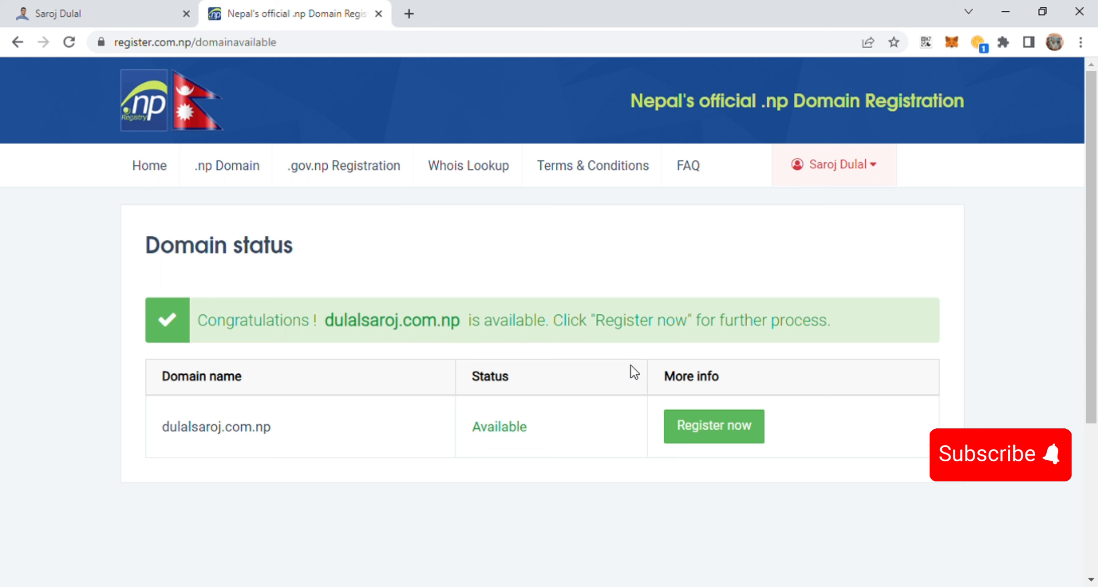
- Request dulalsaroj.com.np with name servers ns1.he.net and ns2.he.net plus the administrative contact, and save
click(717, 429)
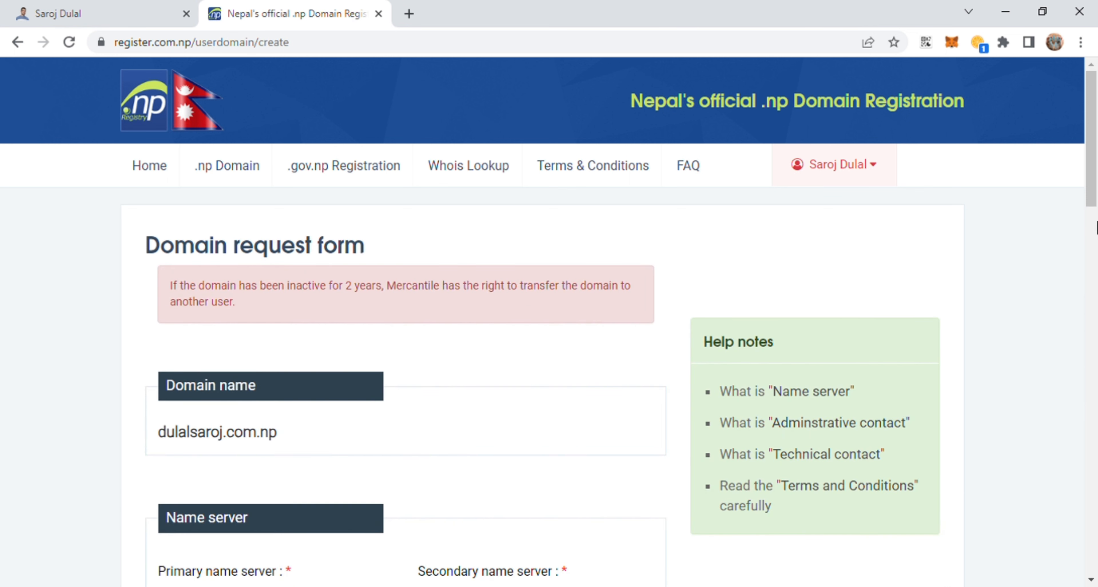
scroll(1095, 228, down, 5)
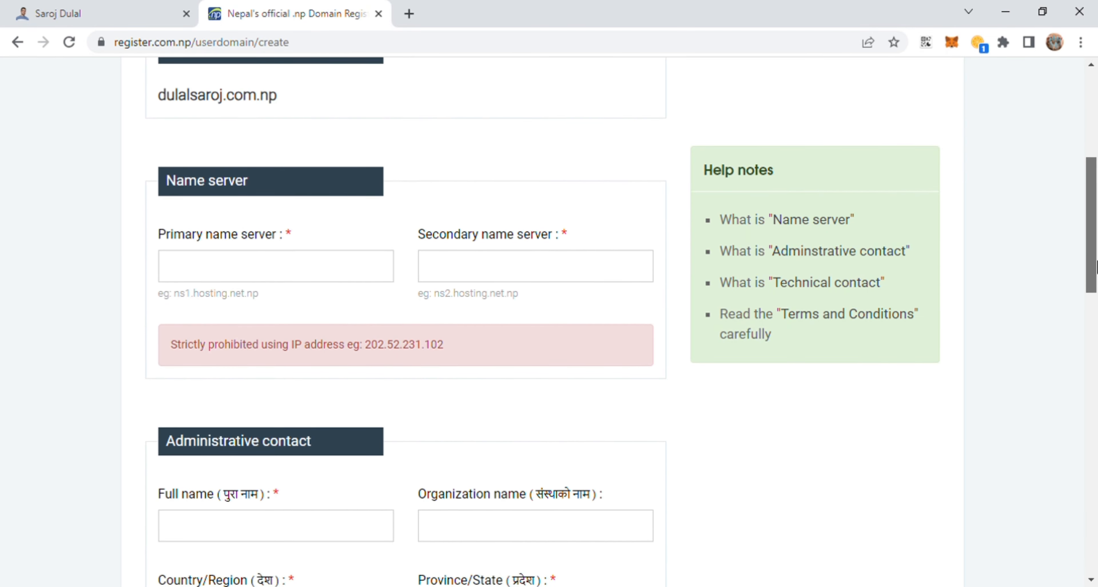
mouse_move(1095, 265)
mouse_down()
mouse_move(1095, 304)
mouse_move(1095, 218)
mouse_move(1095, 260)
mouse_up()
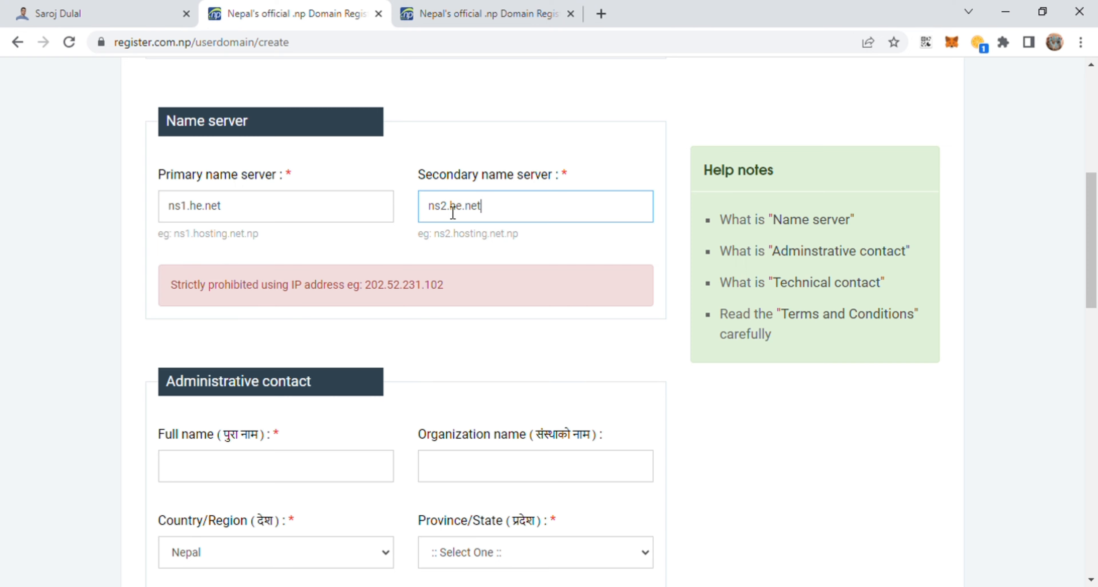
drag(1093, 221, 1096, 304)
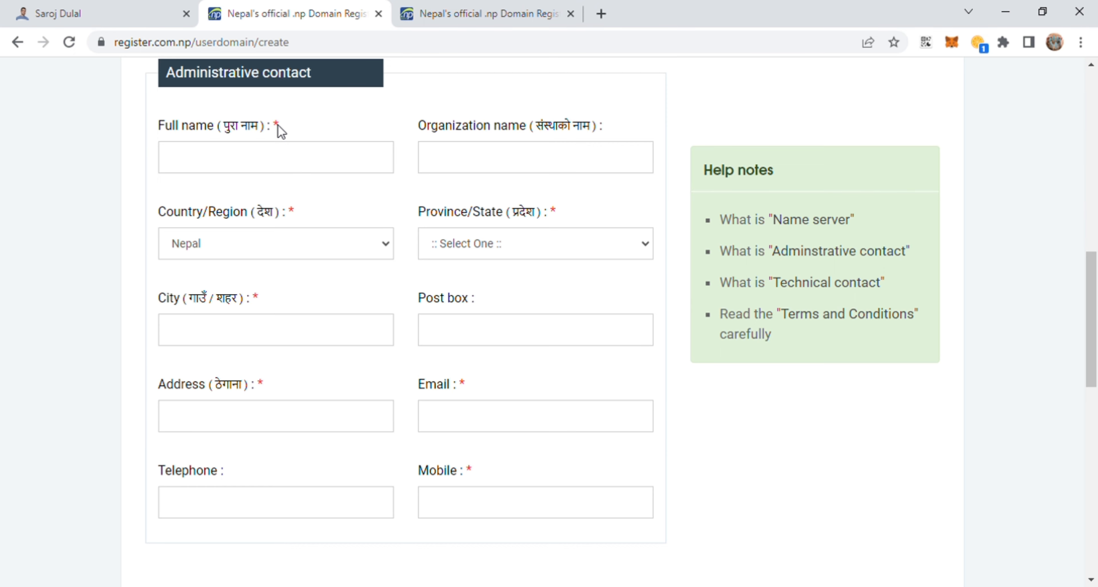
click(216, 502)
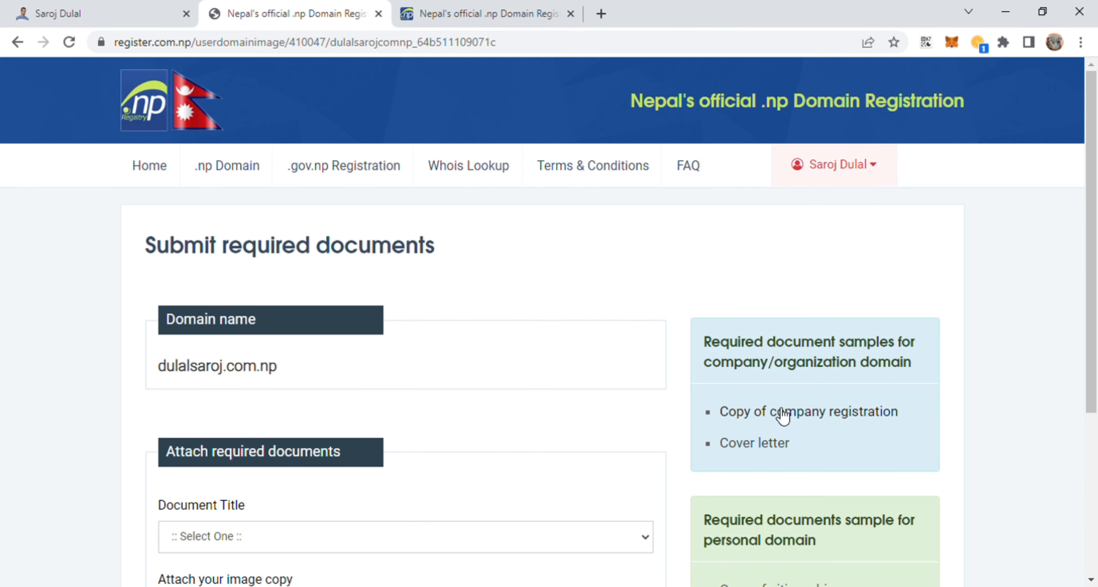
- Upload applic for domain.jpg as the Cover letter document
drag(1096, 232, 1096, 325)
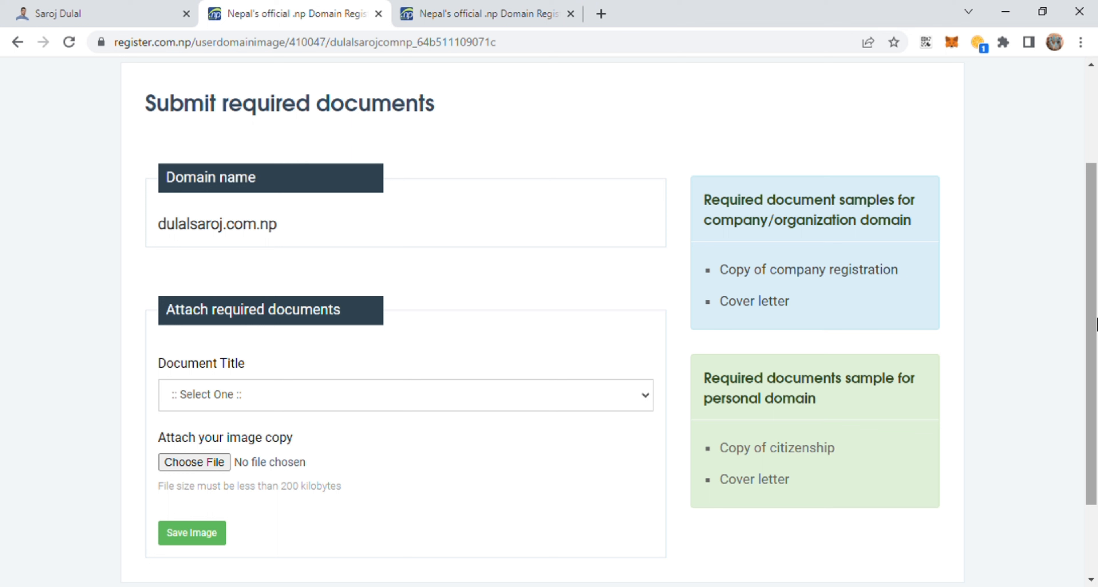
click(275, 404)
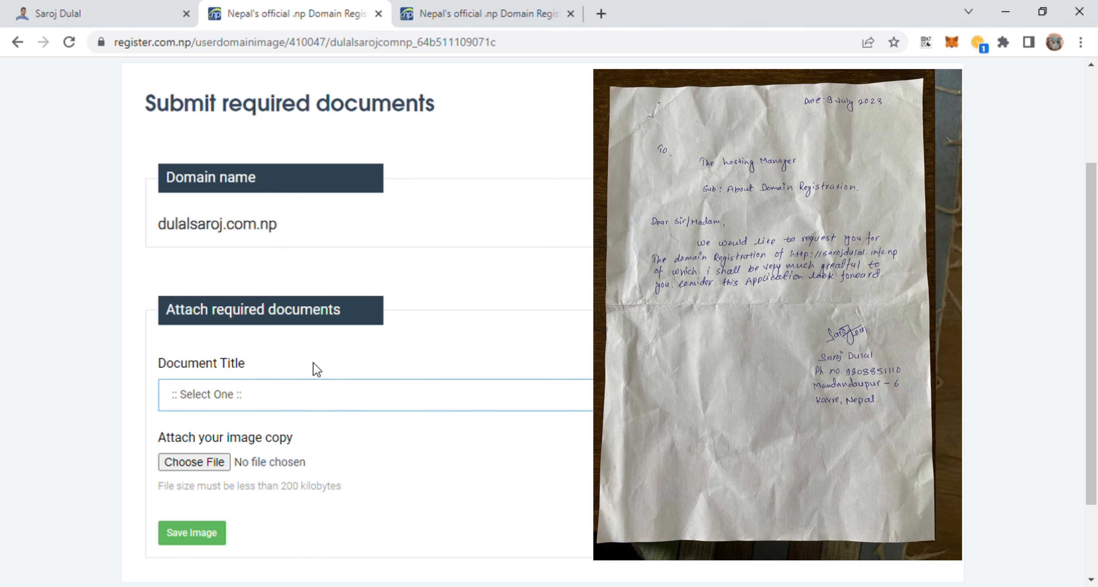
click(220, 431)
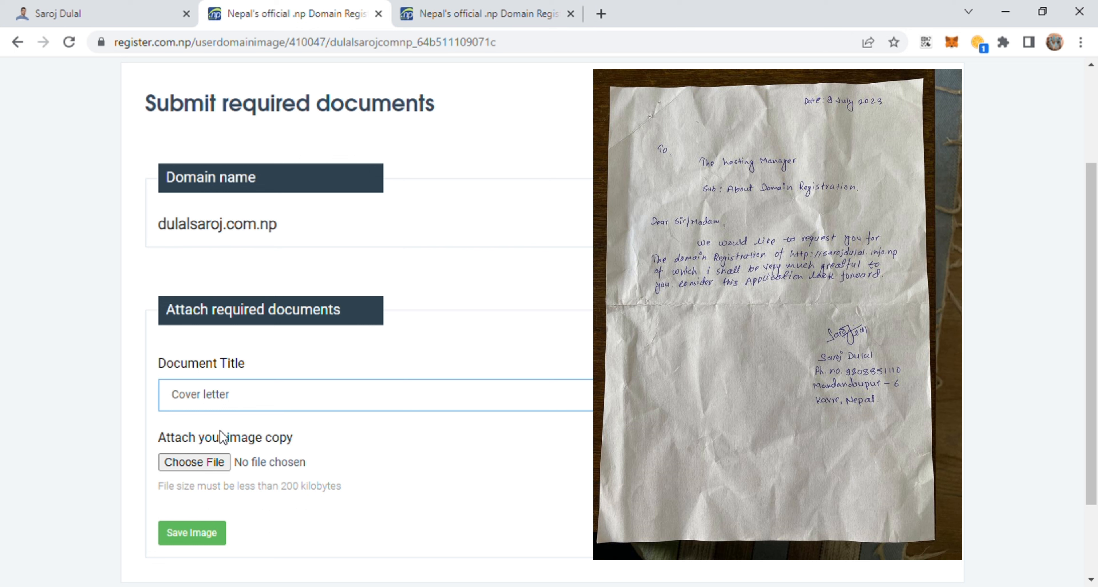
click(197, 464)
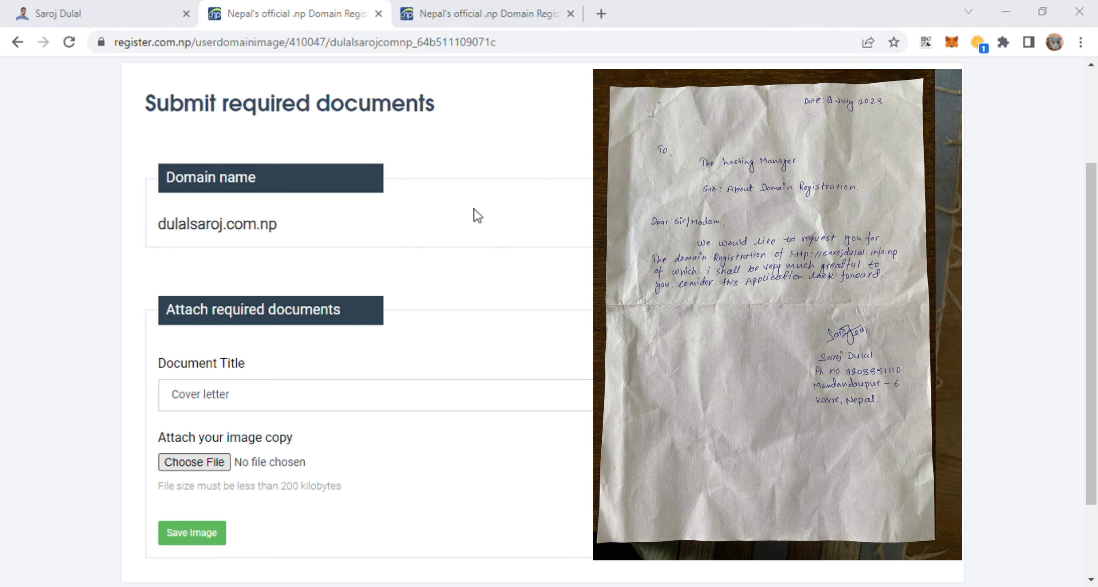
click(477, 366)
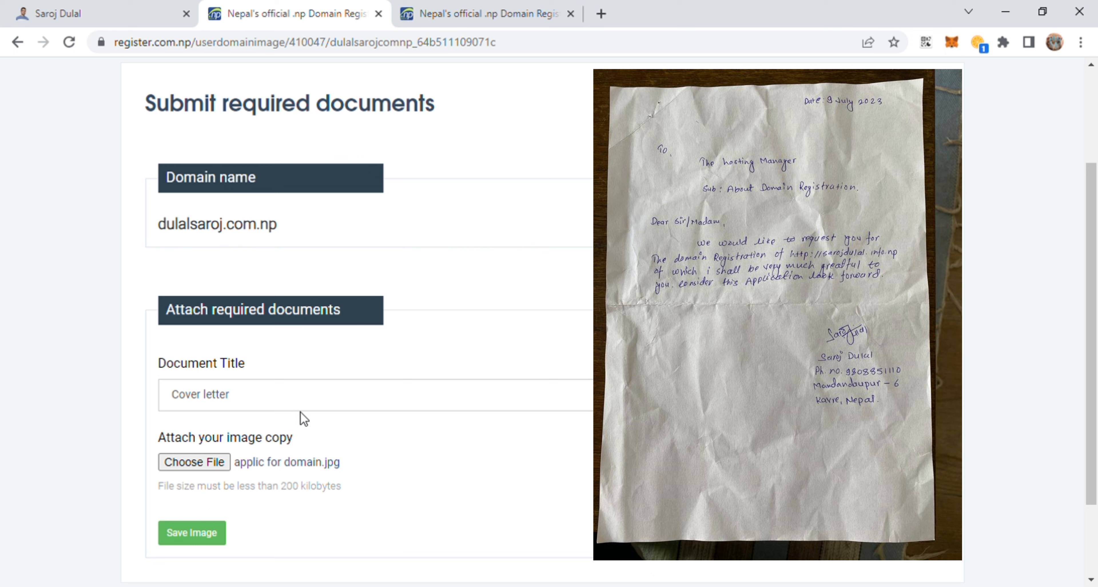
click(192, 540)
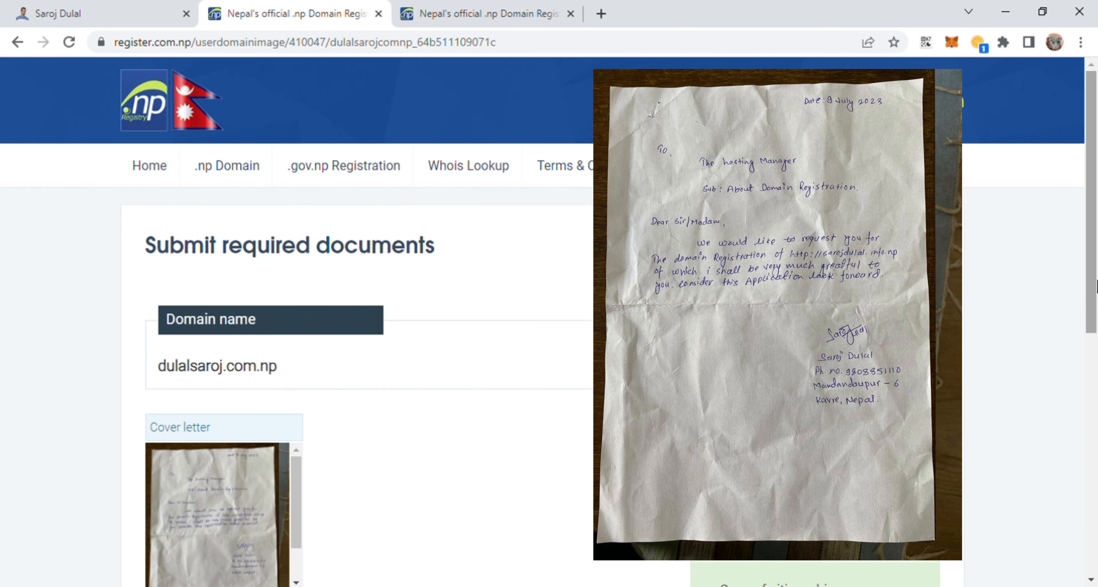
- Upload mycitiz.jpg as the Registration/Citizenship document
drag(1093, 283, 1094, 465)
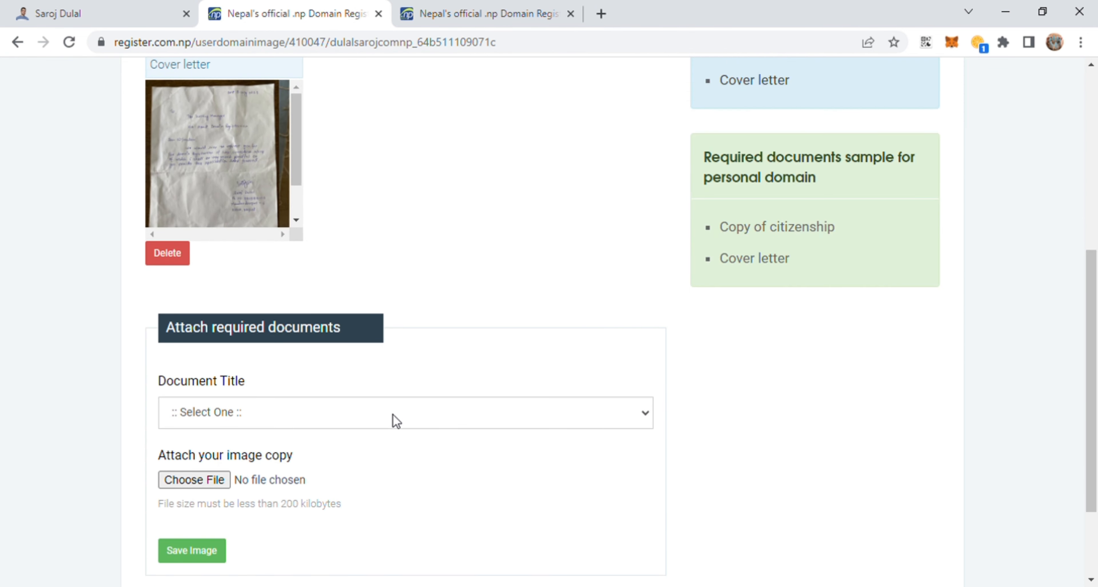
click(391, 415)
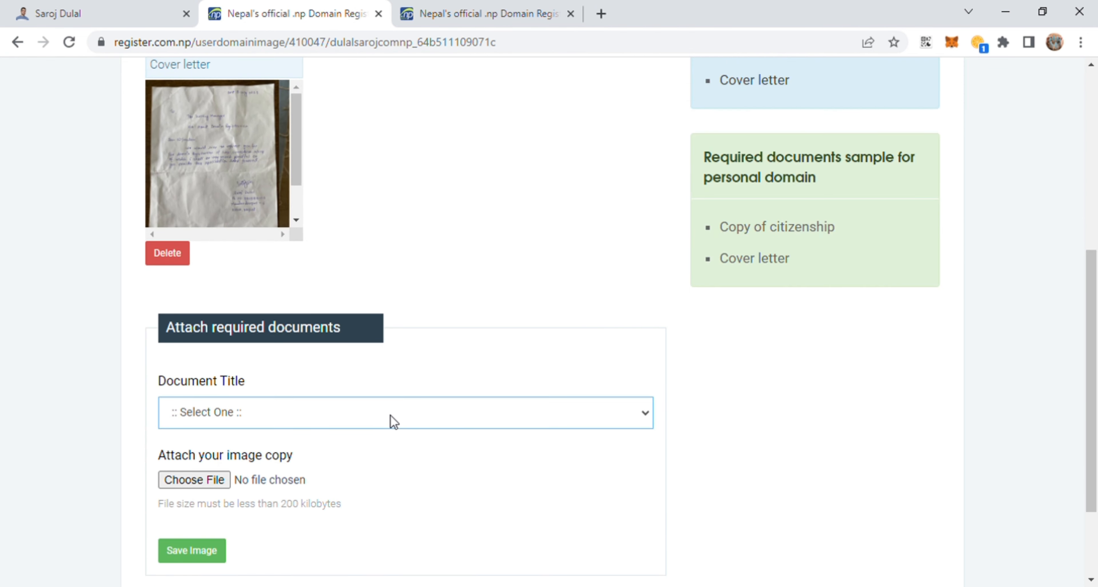
click(340, 477)
click(208, 482)
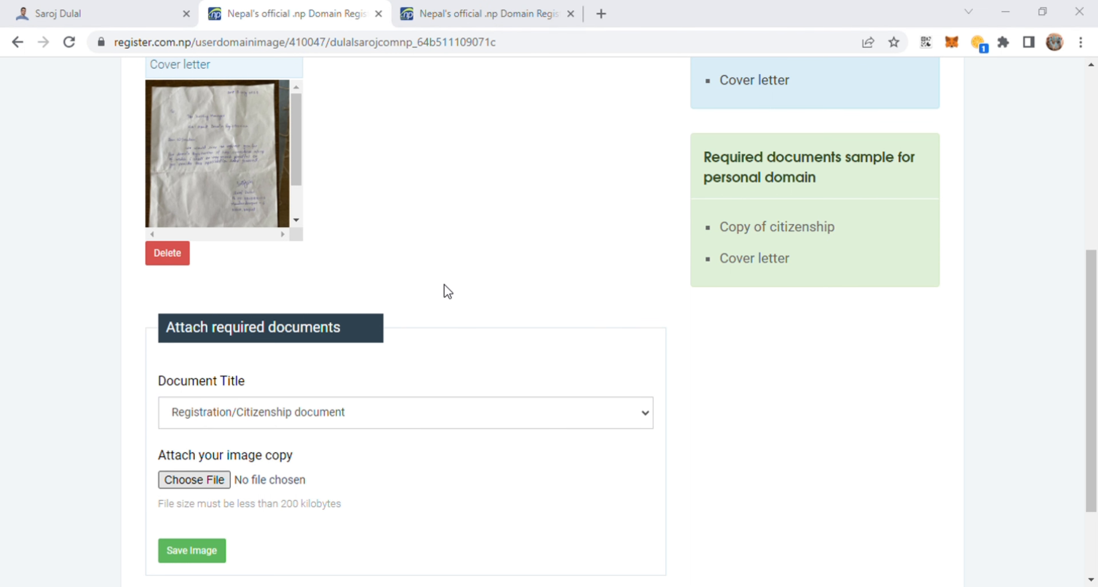
double_click(488, 366)
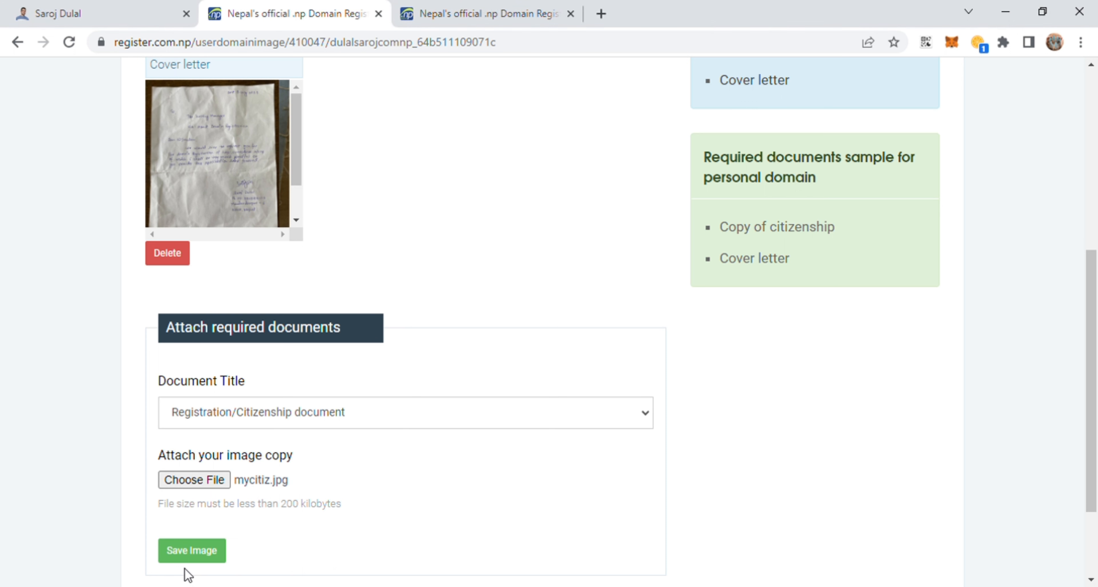
click(187, 551)
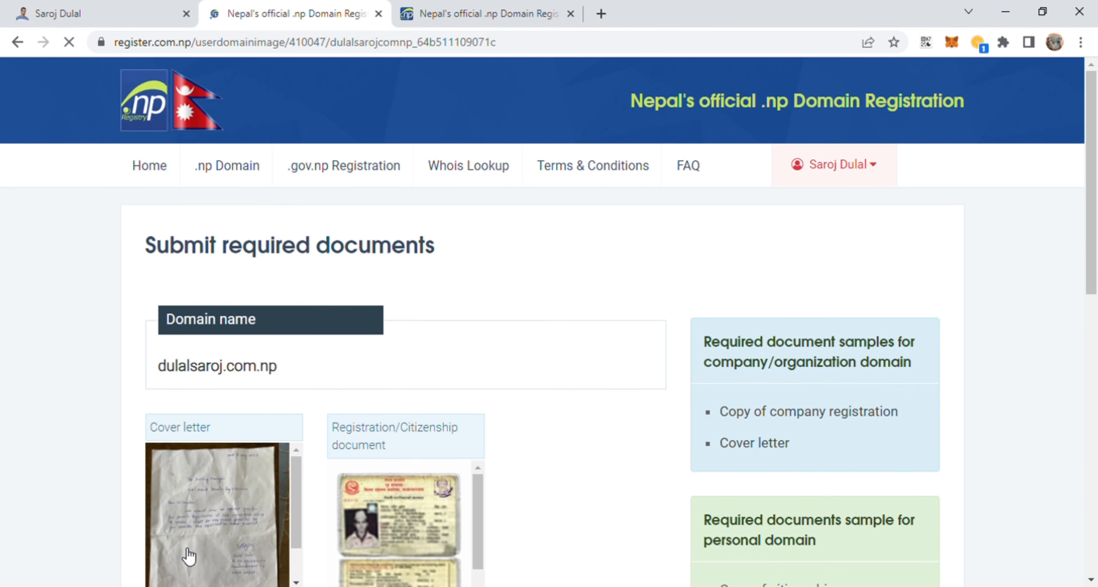
- Submit the dulalsaroj.com.np request and view its awaiting-approval entry on the domain status page
drag(1085, 265, 1096, 343)
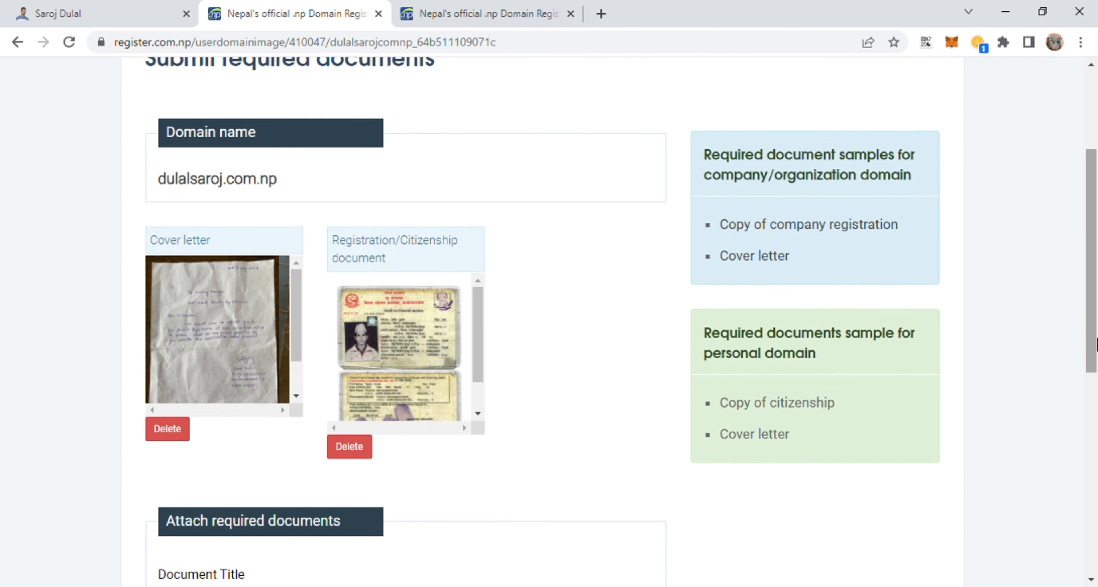
scroll(1094, 343, down, 1)
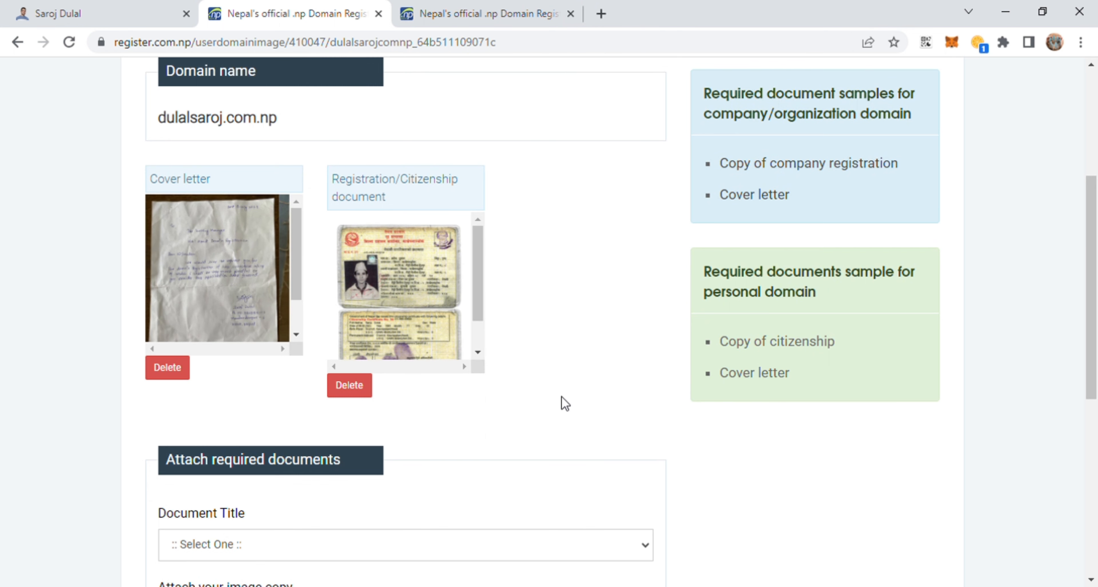
drag(1093, 354, 1096, 516)
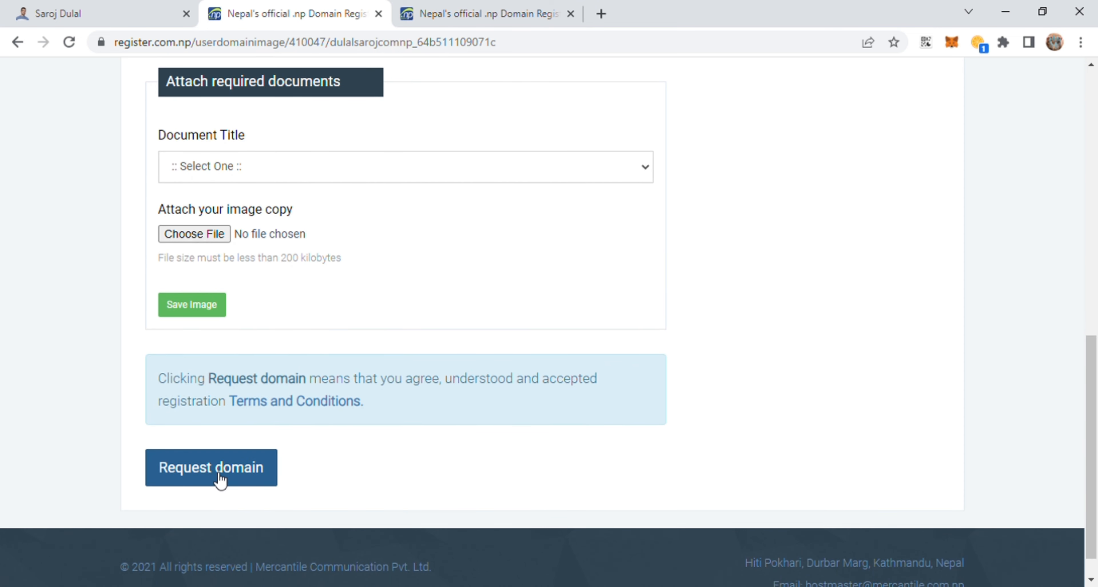
key(ctrl+Tab)
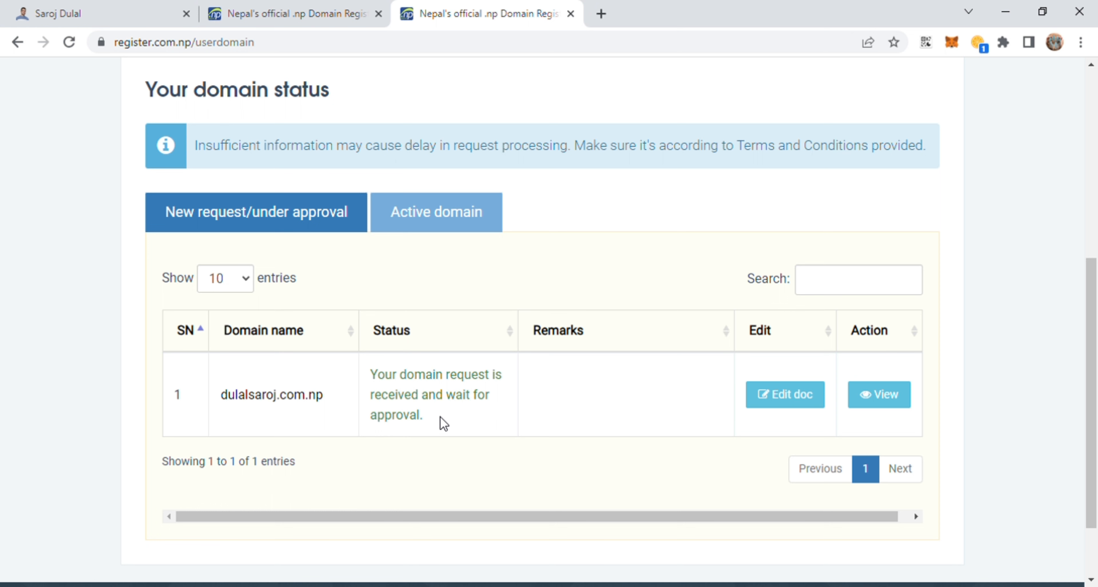
click(437, 230)
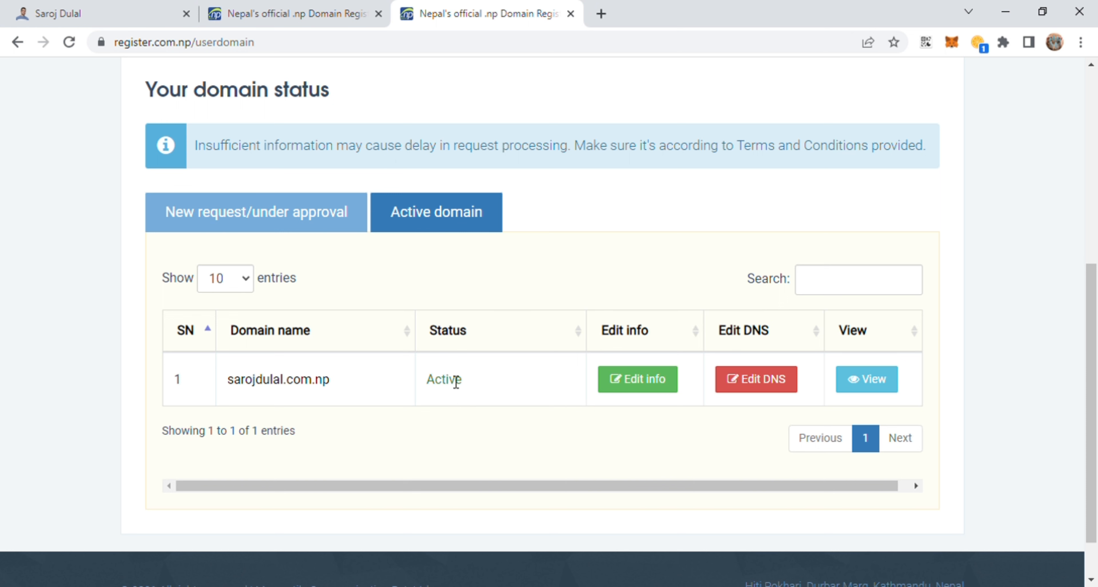
double_click(456, 382)
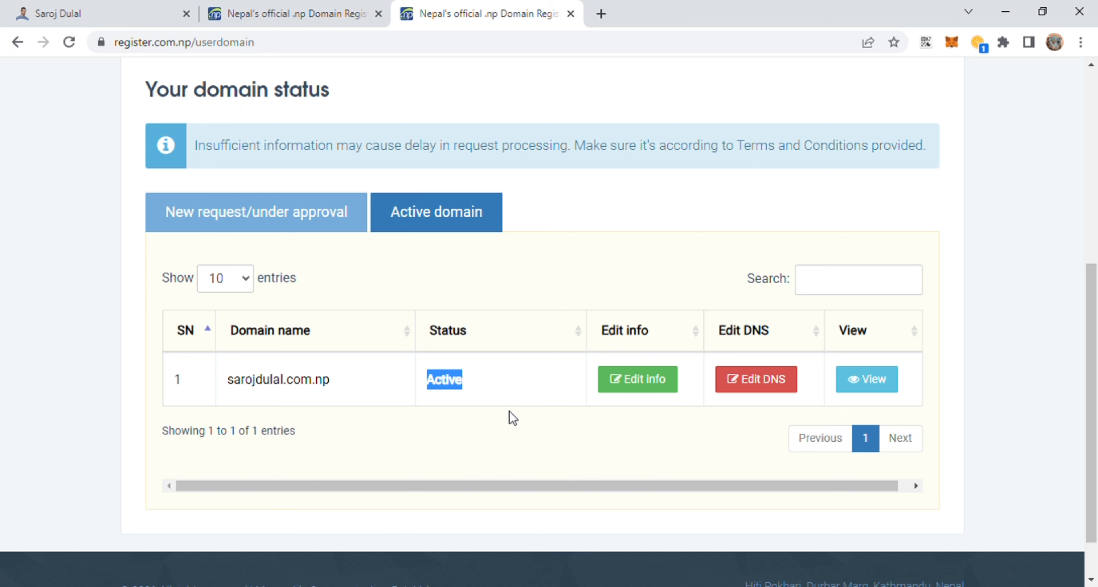
click(294, 210)
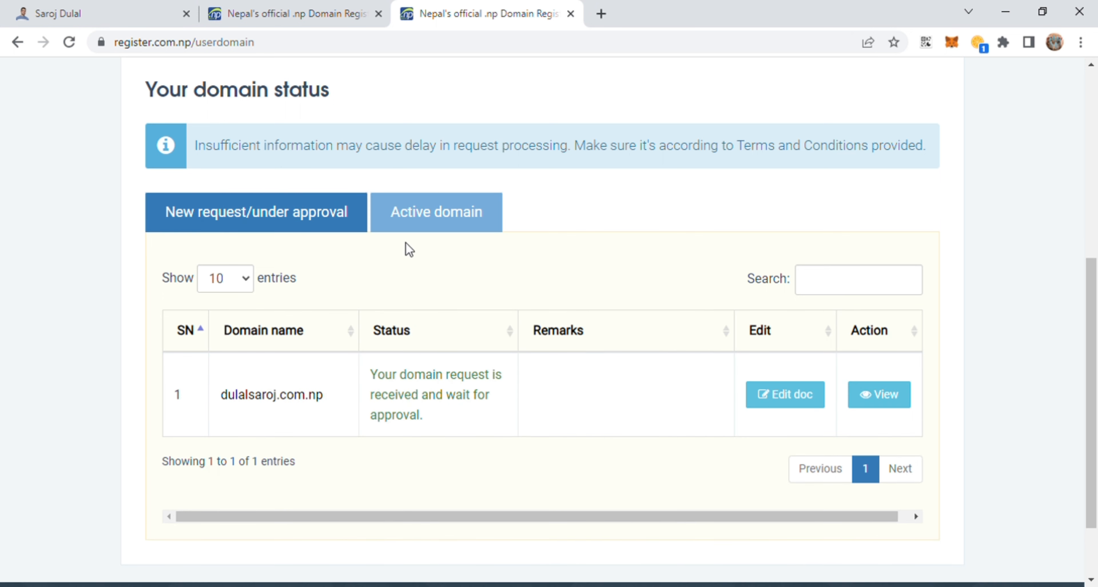